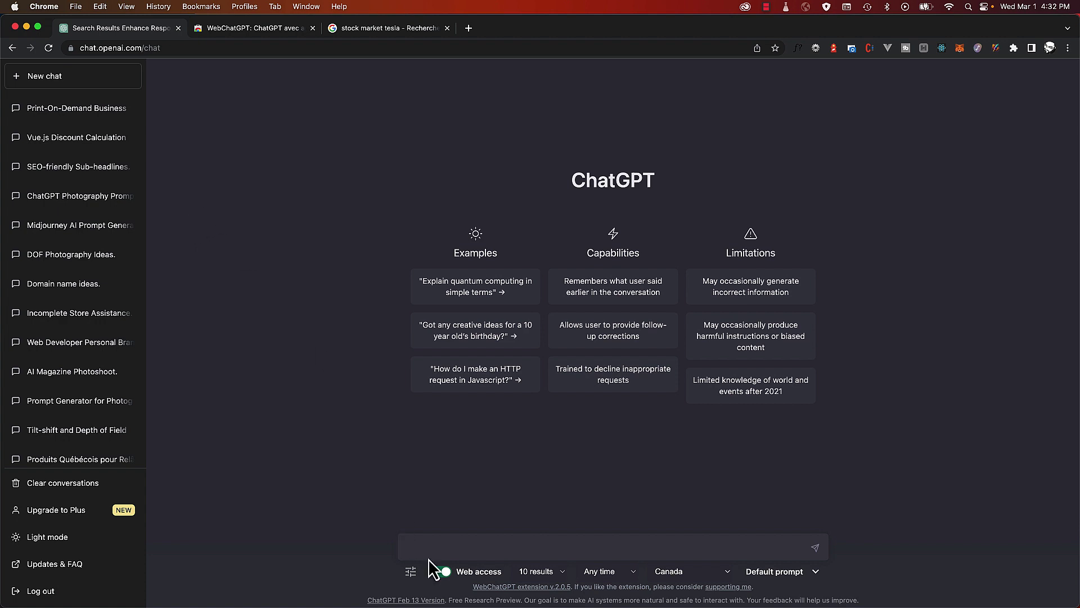
- With web access off, ask 'give me the specs for the new samsung s23 plus'
click(440, 572)
click(441, 547)
text(gi)
text(ve me the specs for the new)
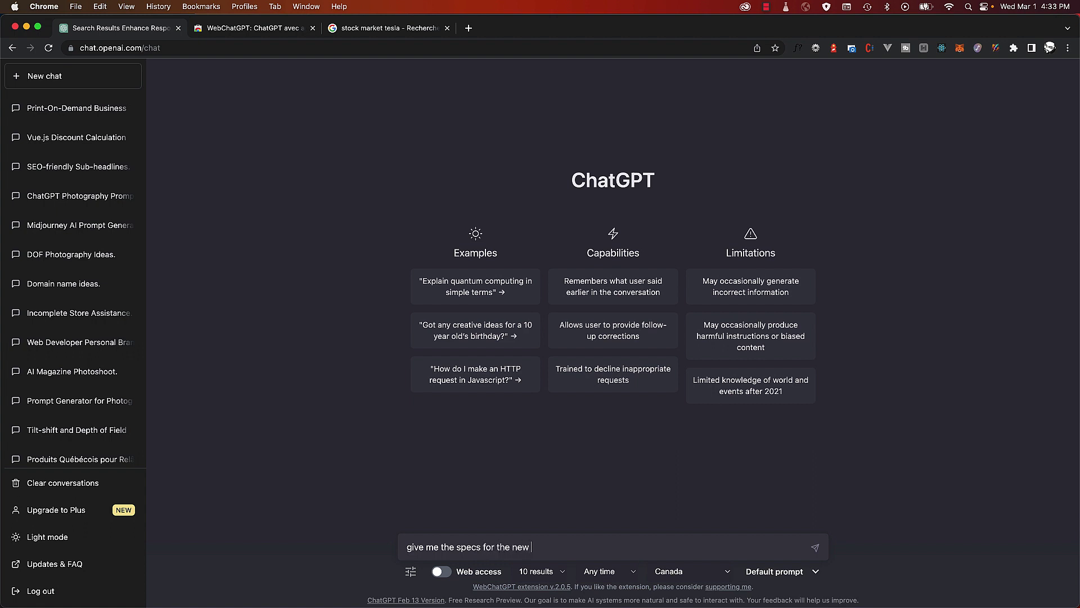
text(sam)
text(us)
key(Return)
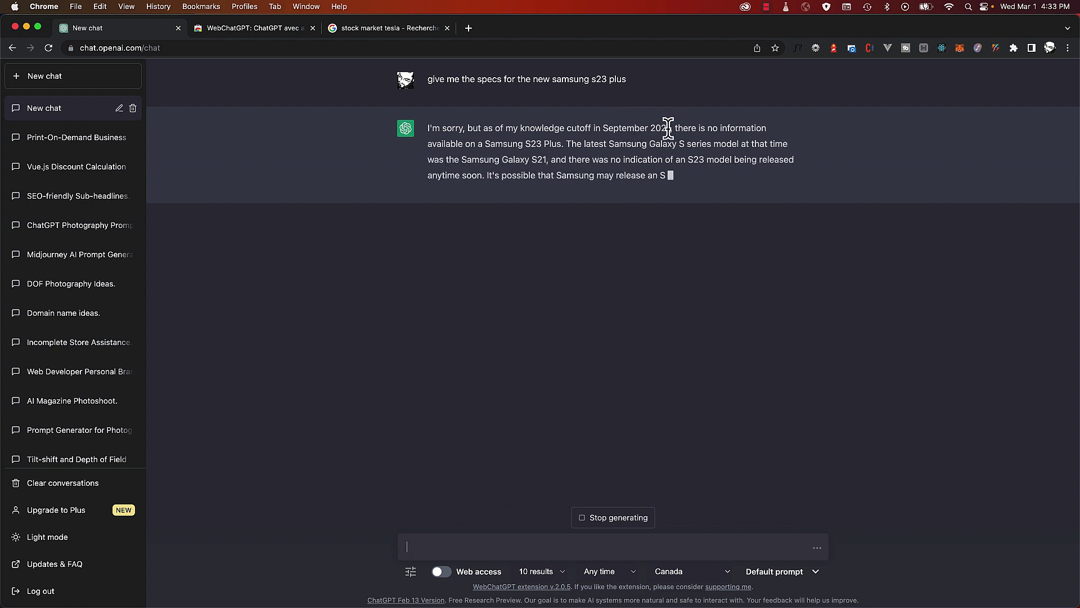
click(242, 27)
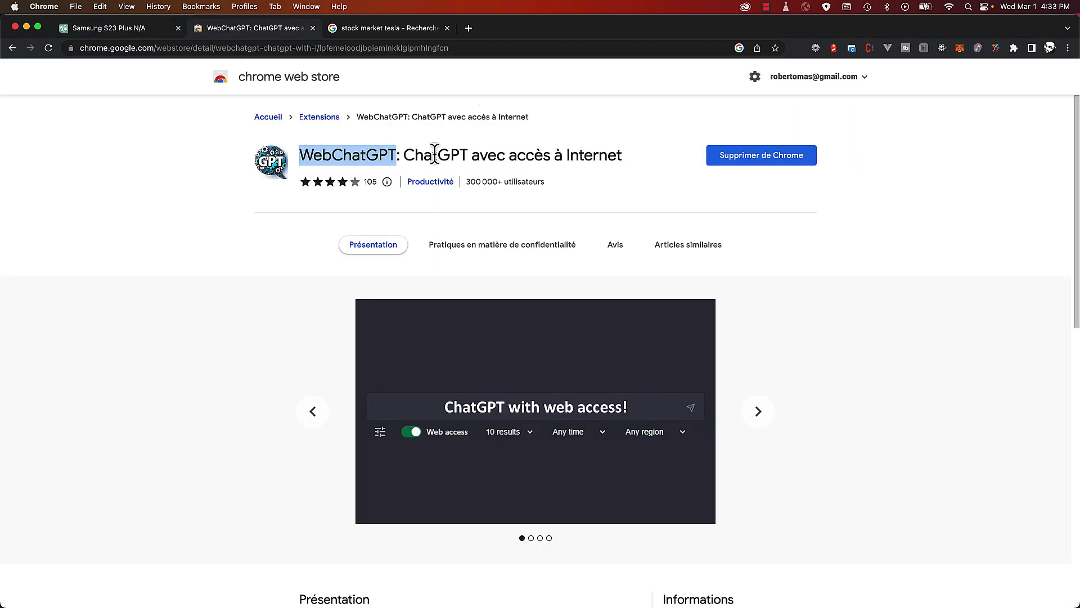
click(121, 32)
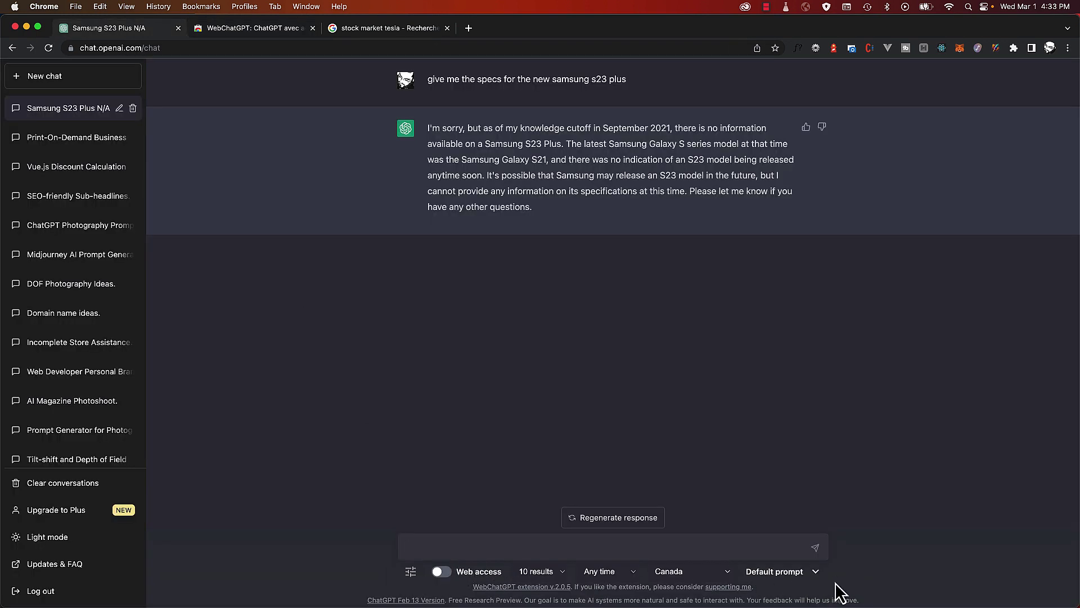
- Enable web access and set the search to return 5 results
click(447, 576)
click(539, 574)
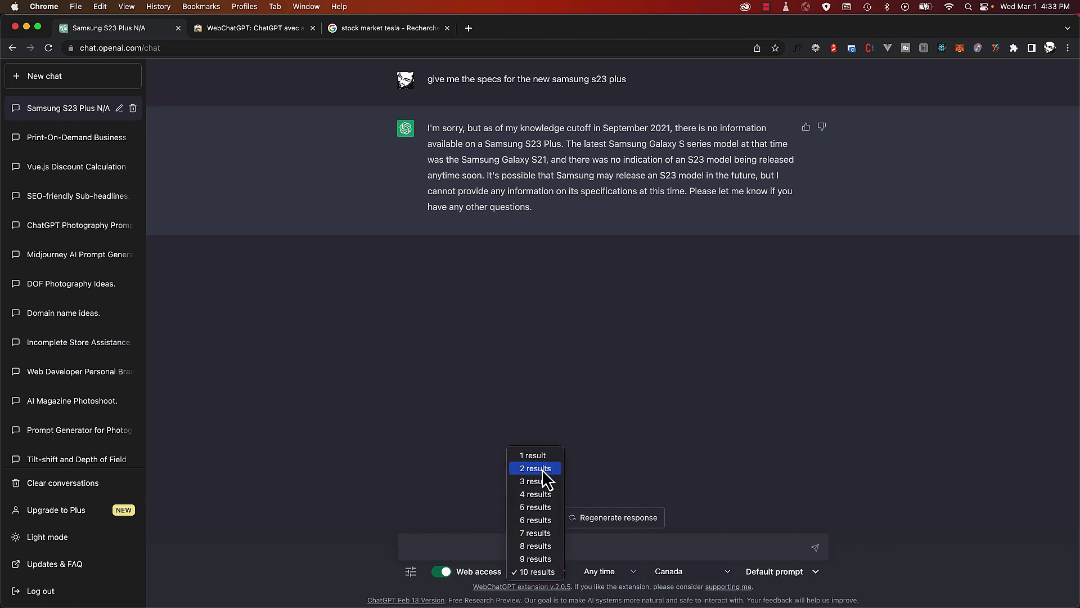
click(541, 481)
click(539, 575)
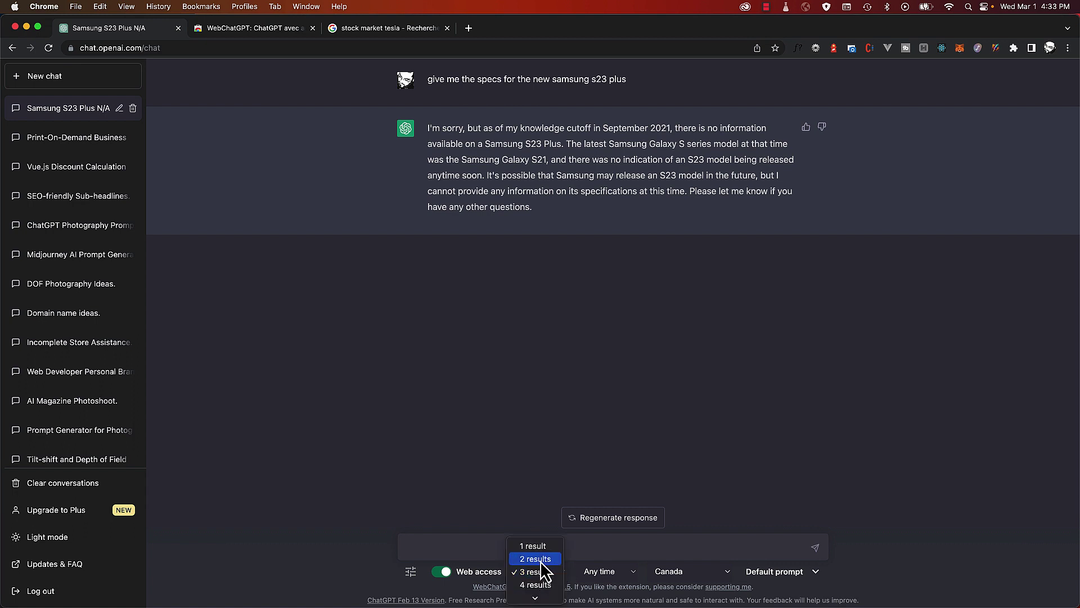
click(538, 583)
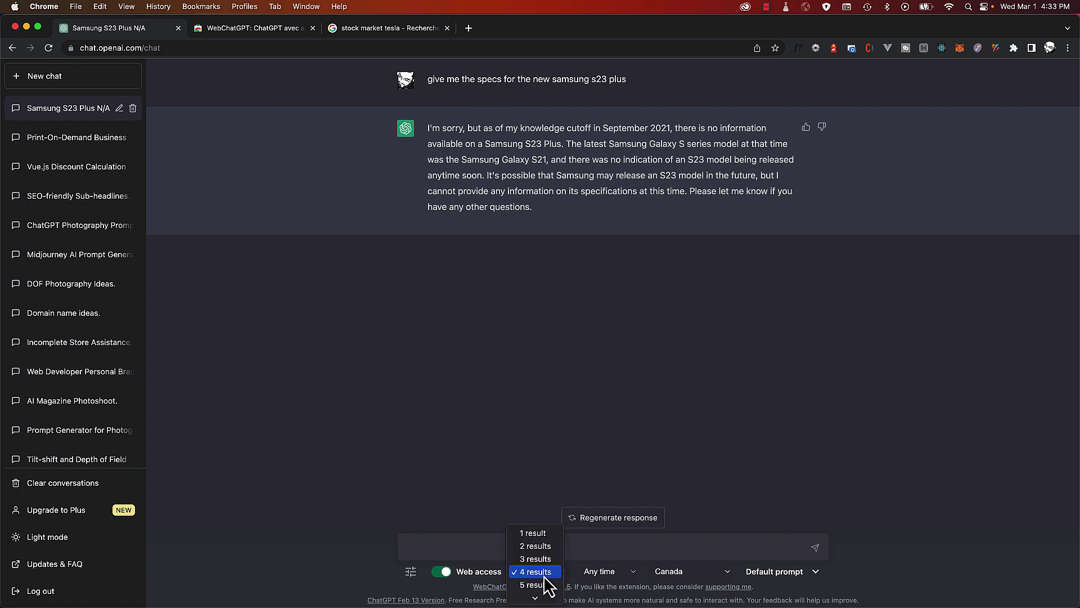
click(541, 584)
- Review time range, region and prompt options, keeping any time, Canada and the default prompt
click(601, 574)
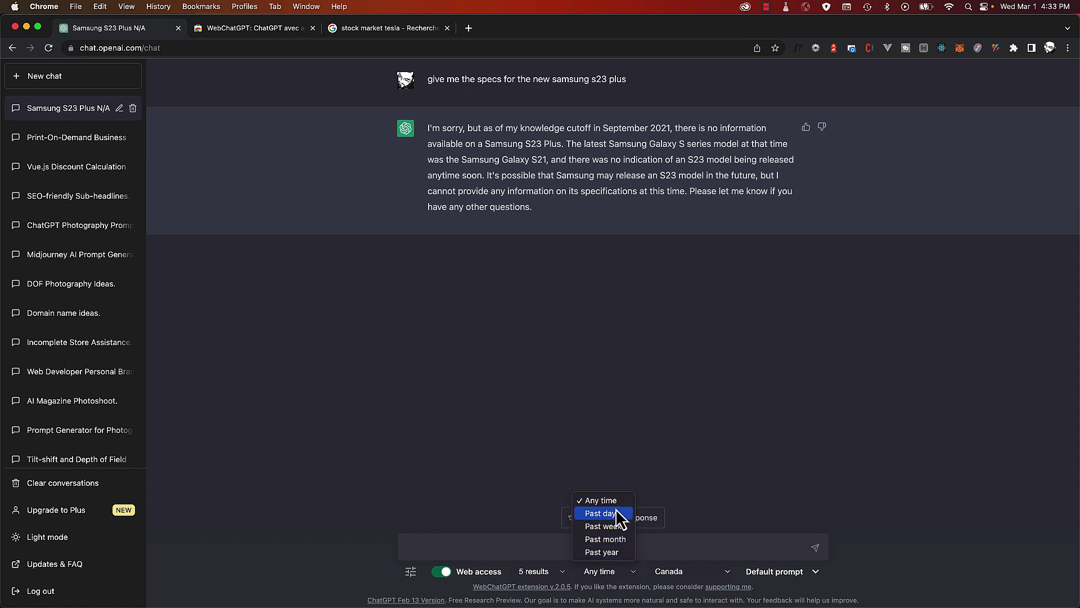
click(682, 572)
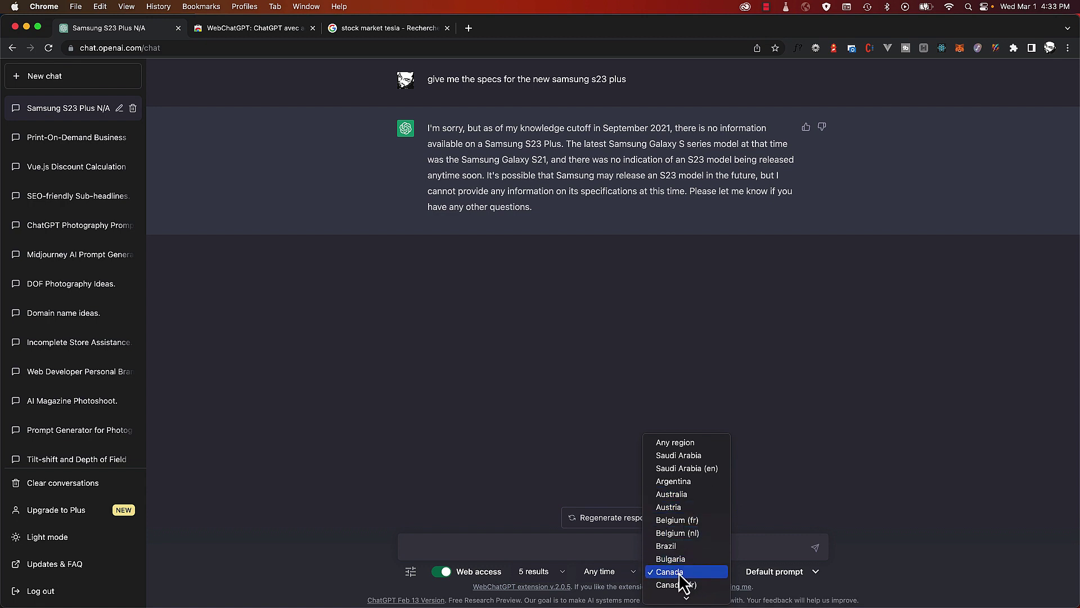
click(951, 558)
click(783, 574)
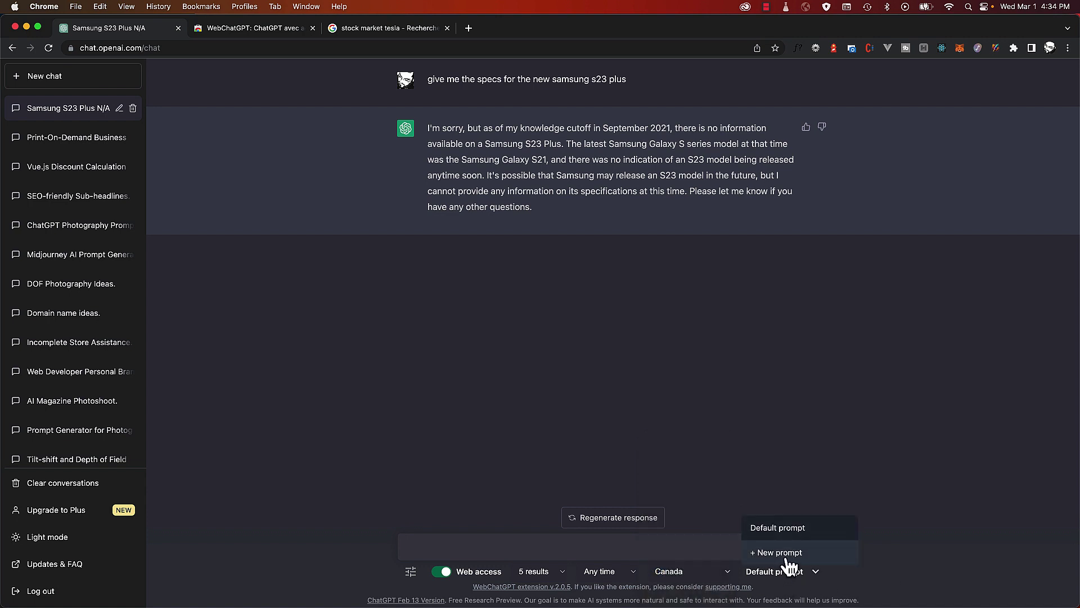
click(916, 554)
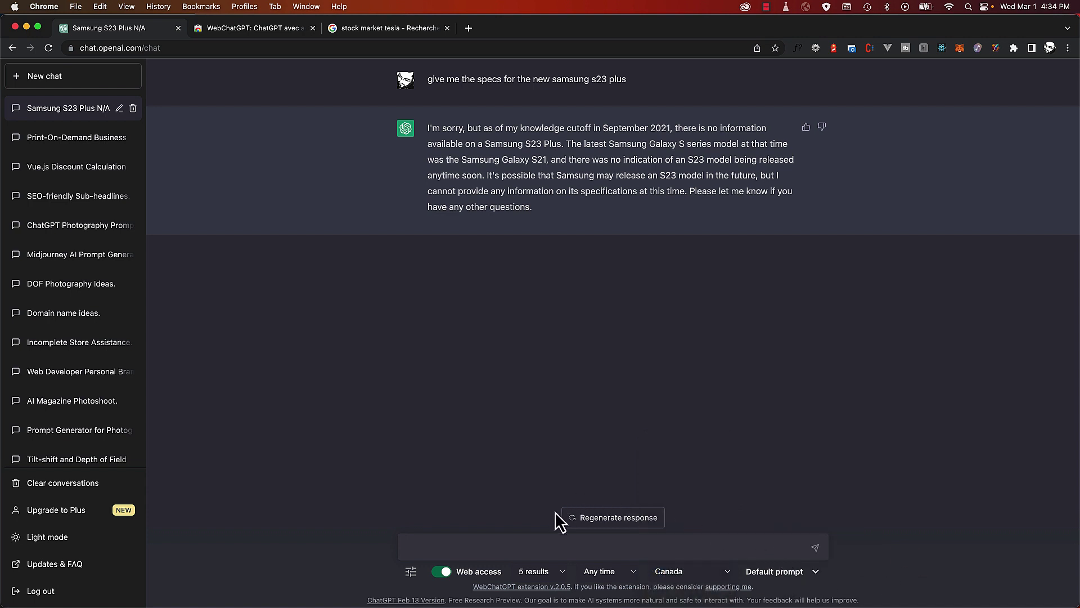
- Resend the copied S23 Plus specs question with web access on
click(441, 571)
drag(645, 77, 427, 79)
key(super+c)
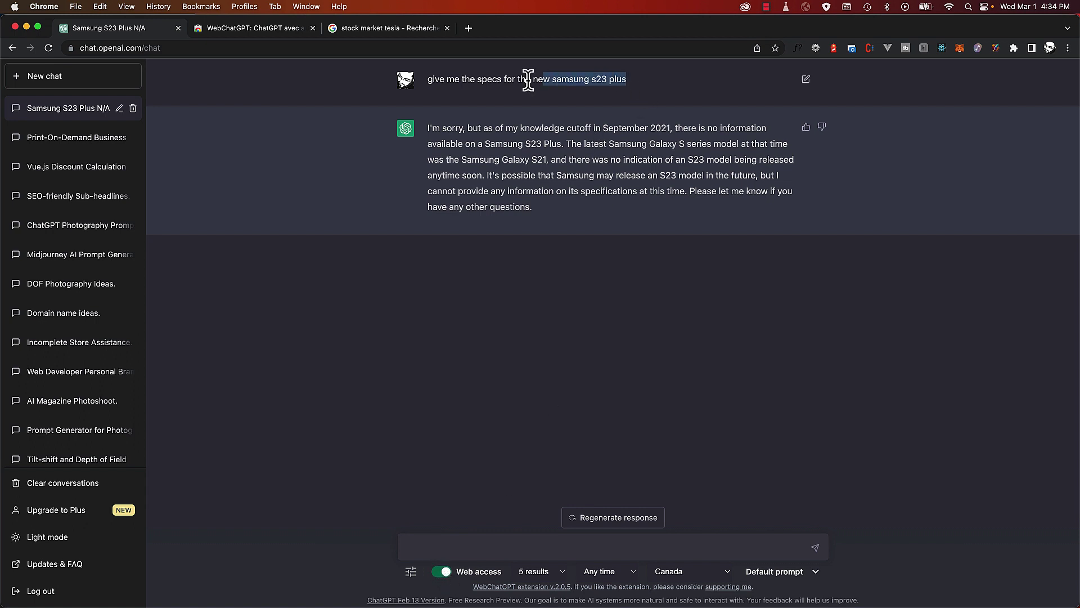
click(463, 545)
key(super+v)
key(Return)
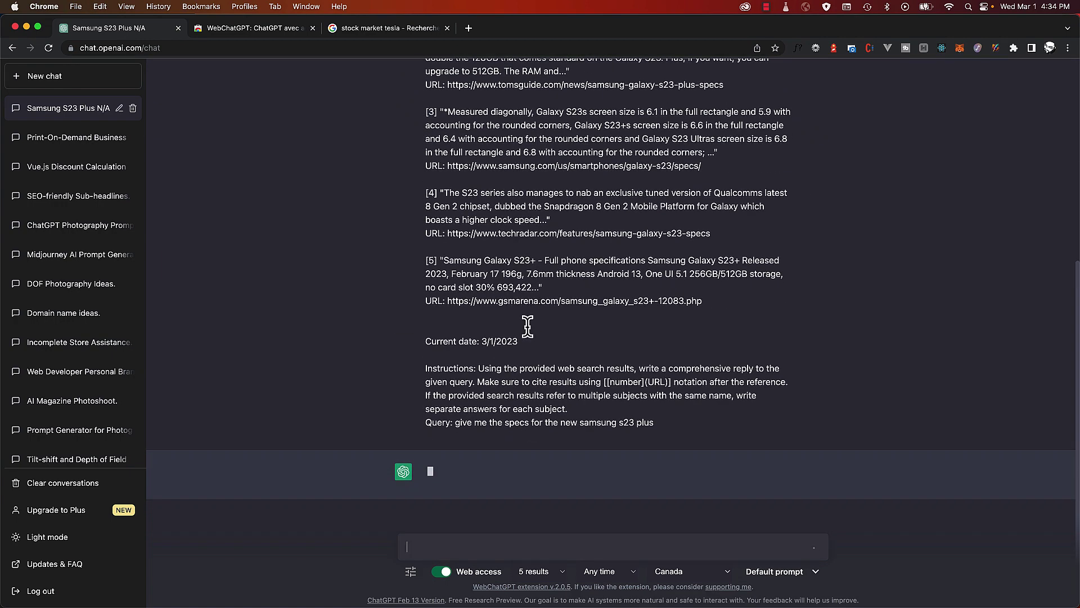
scroll(533, 217, up, 3)
scroll(537, 223, up, 2)
- Highlight the retrieved web search results in the cited answer, then clear the selection
drag(426, 173, 570, 415)
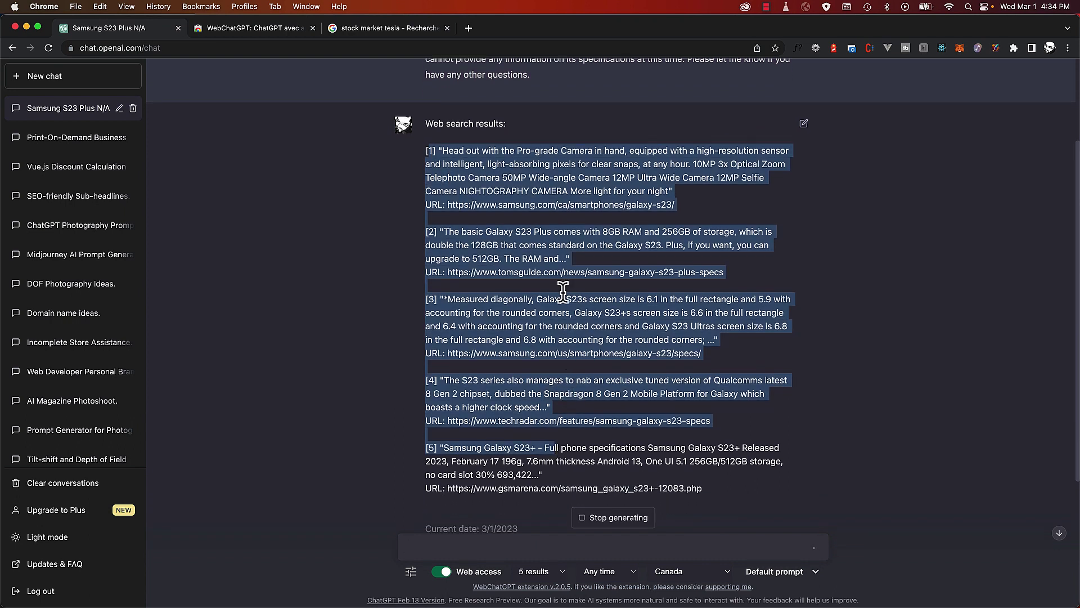
scroll(547, 211, down, 2)
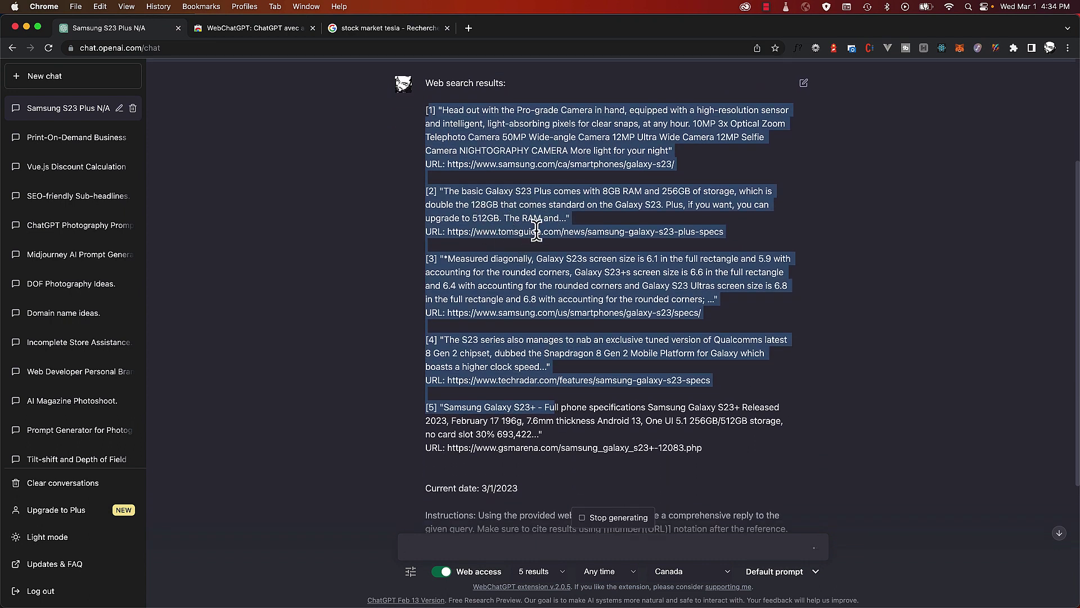
scroll(573, 241, down, 2)
scroll(559, 295, down, 2)
scroll(540, 329, down, 2)
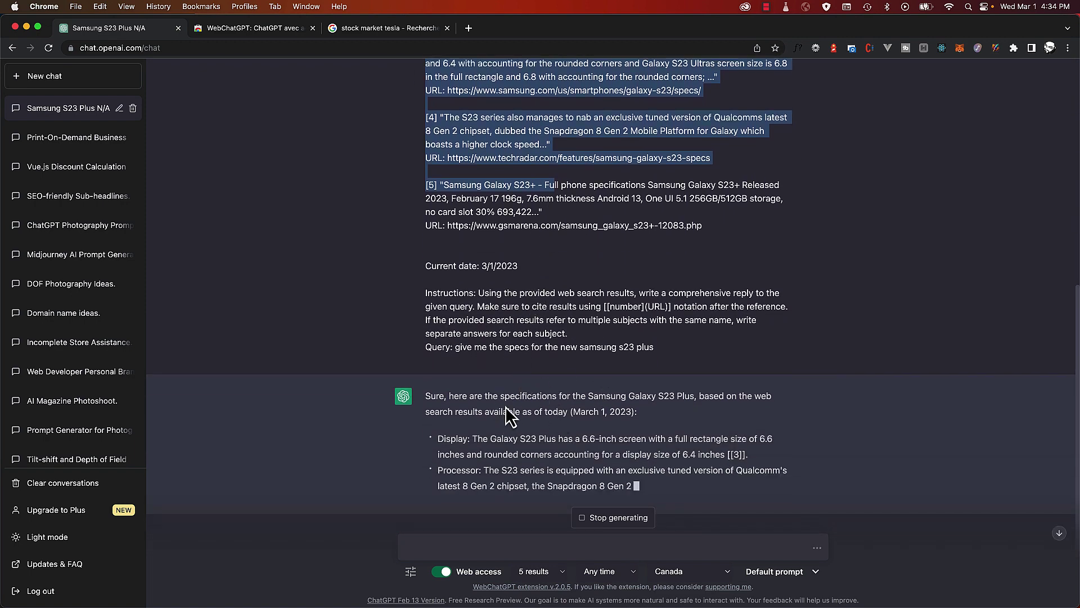
click(589, 349)
scroll(544, 393, down, 1)
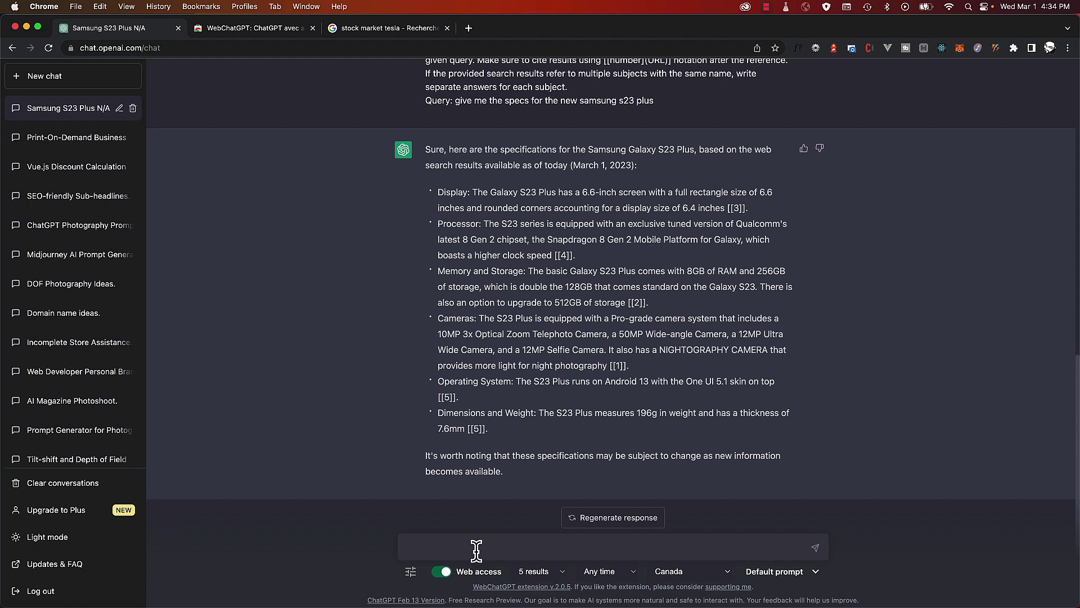
text(wh)
text(ng )
text(he)
- Ask 'whats trending today in the AI industry' with web access on
key(Return)
scroll(502, 206, up, 3)
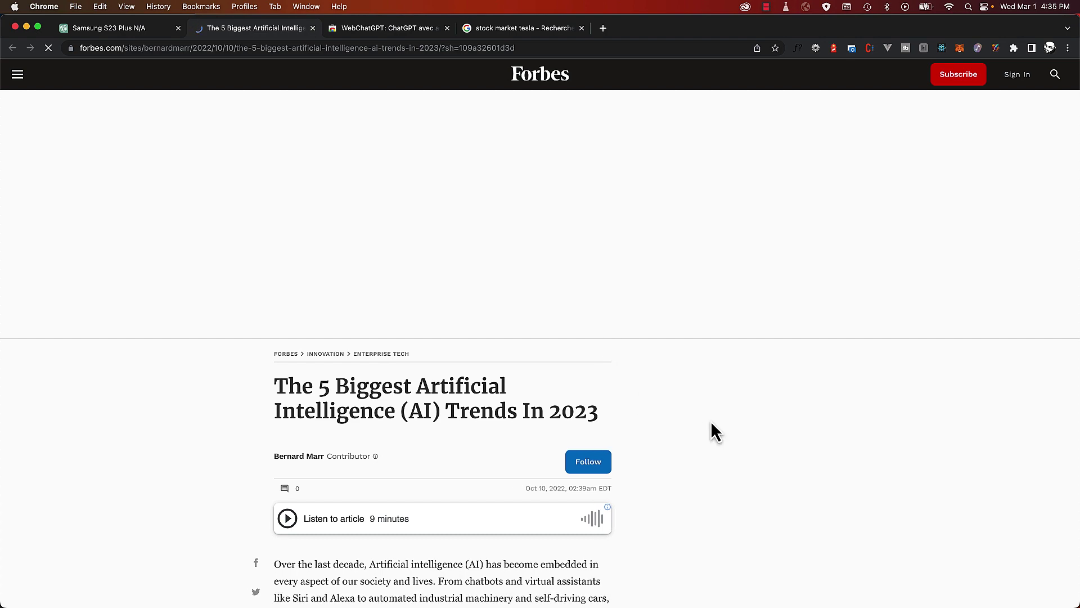
scroll(693, 404, down, 2)
scroll(689, 403, down, 2)
scroll(690, 404, down, 3)
scroll(689, 401, down, 3)
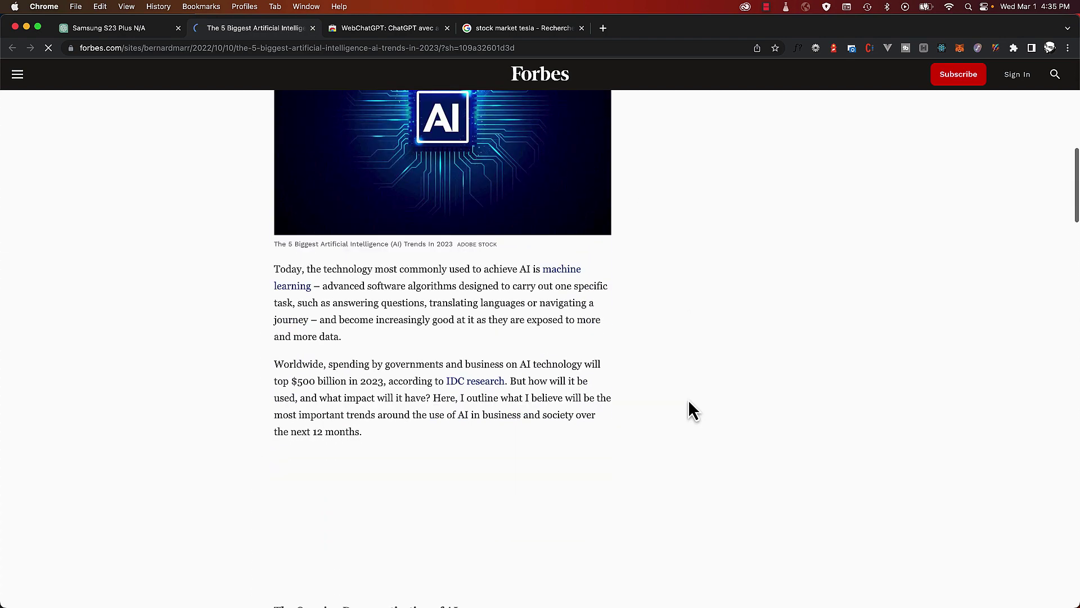
scroll(688, 400, down, 4)
- Close the Forbes article tab to return to the cited AI-trends answer
key(super+w)
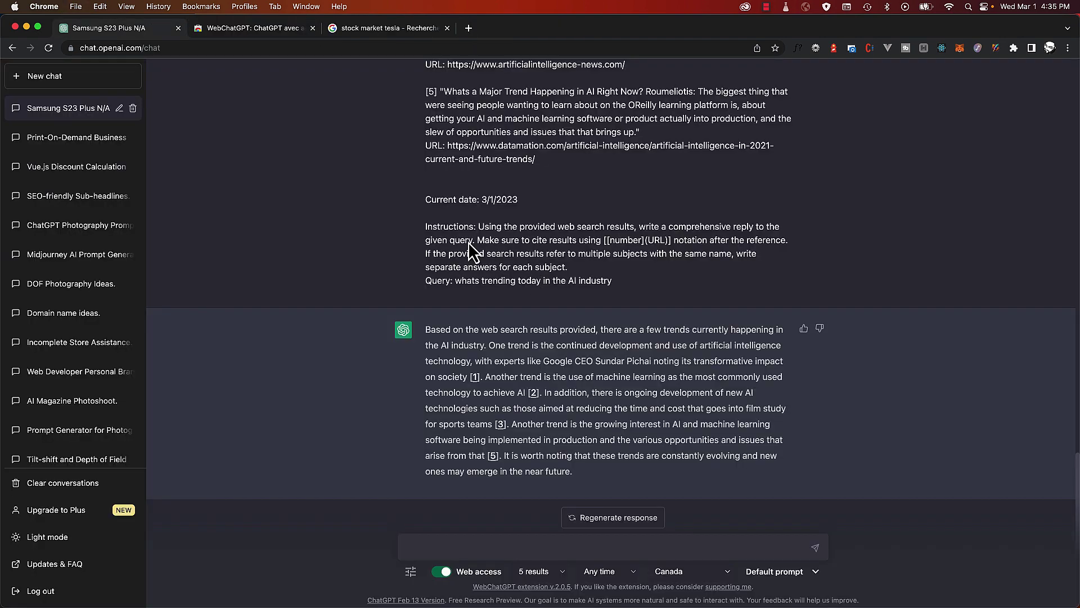